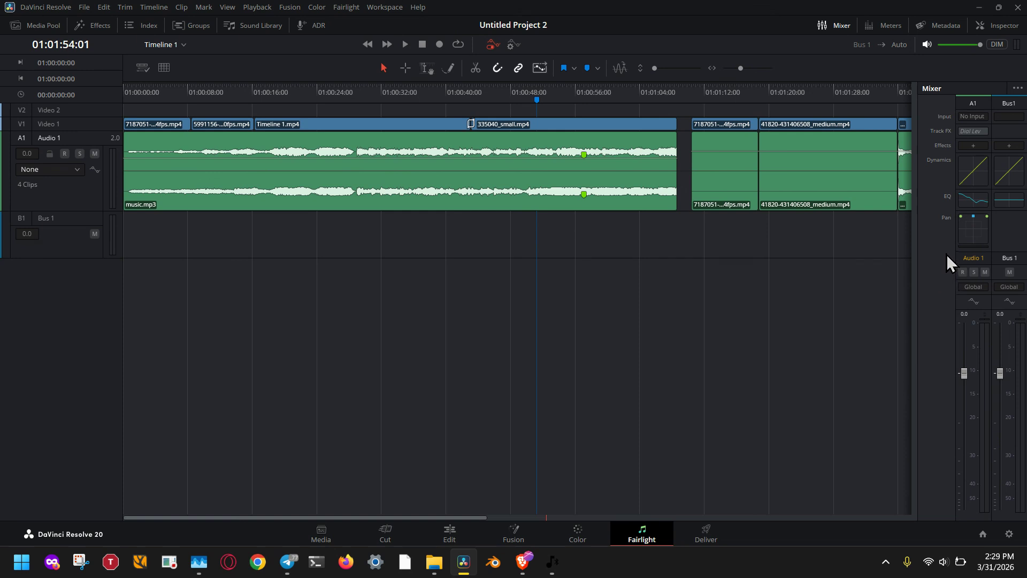
Toggle the Mixer's visibility and its Input row off and back on
{"action": "left_click", "coordinate": [842, 27]}
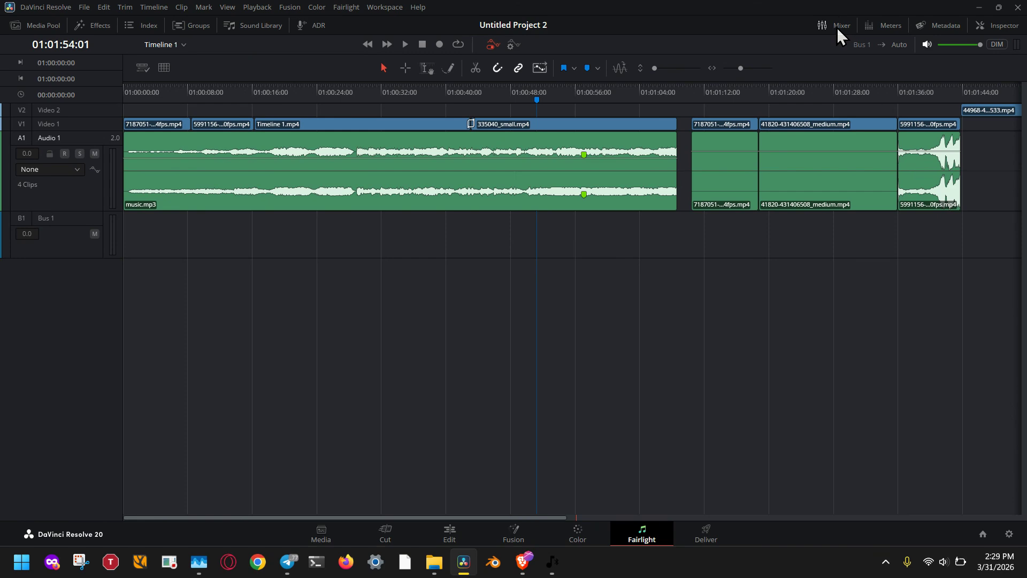
{"action": "left_click", "coordinate": [838, 27]}
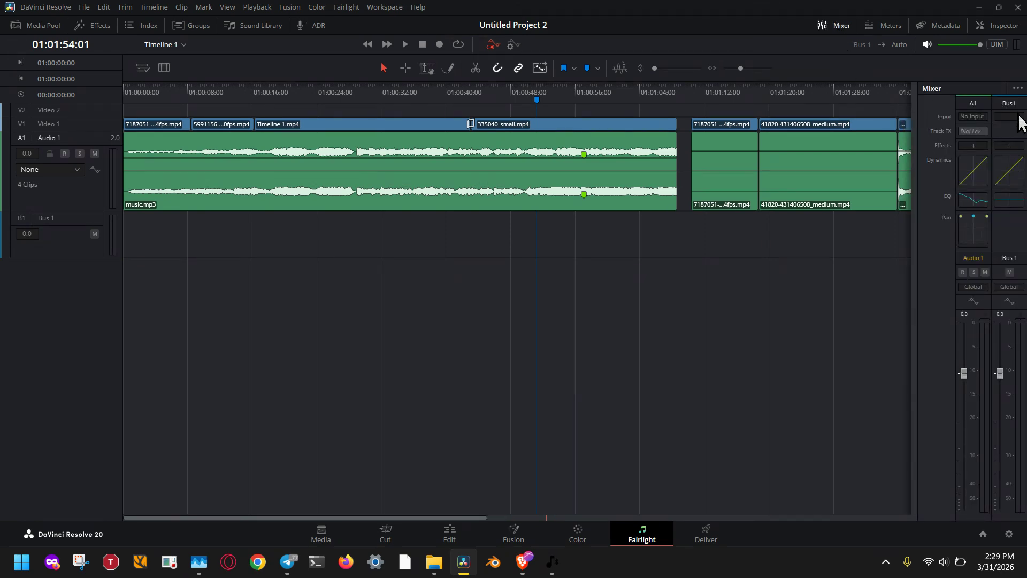
{"action": "left_click", "coordinate": [1016, 89]}
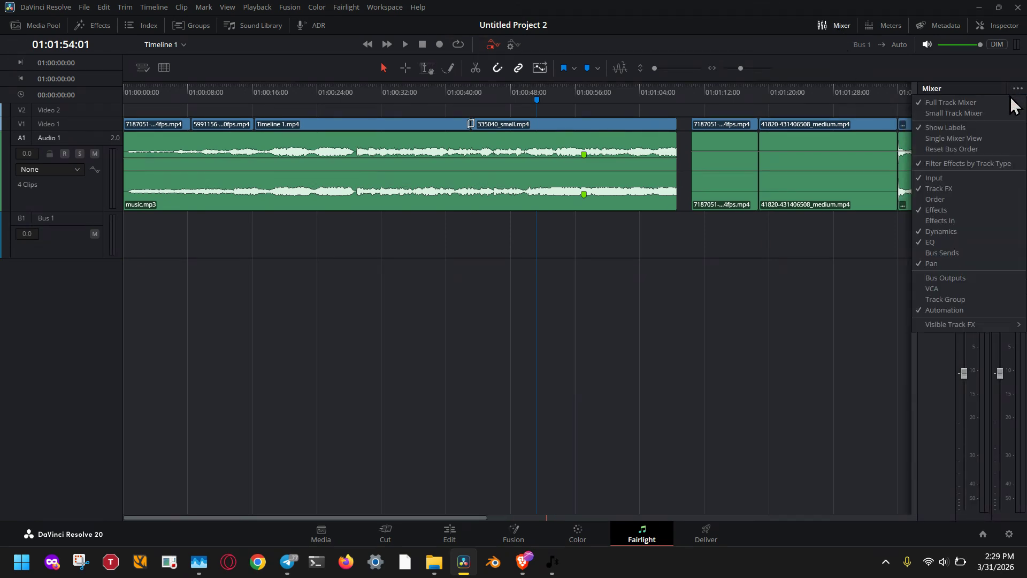
{"action": "left_click", "coordinate": [944, 180]}
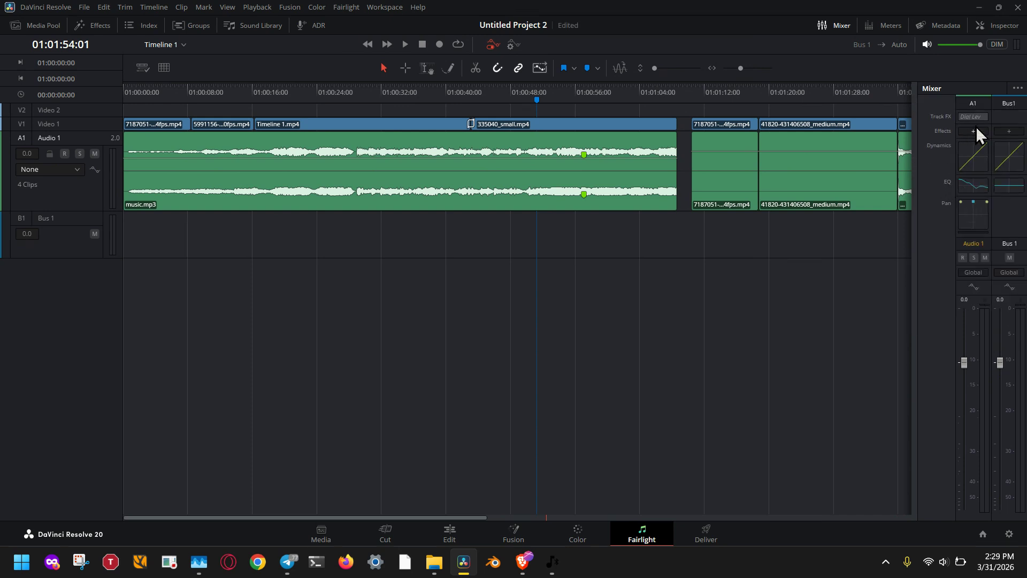
{"action": "left_click", "coordinate": [1018, 89]}
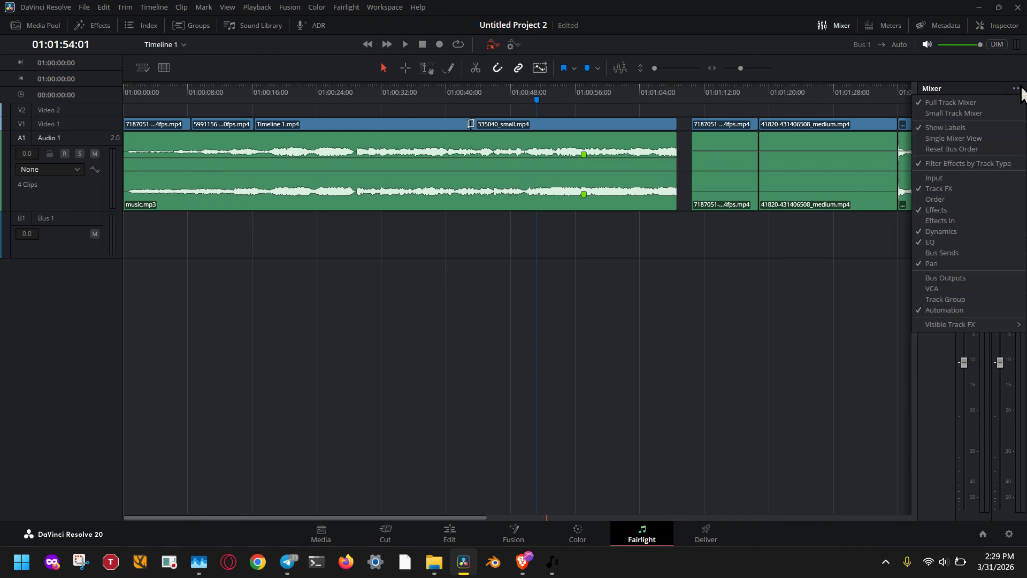
{"action": "left_click", "coordinate": [951, 178]}
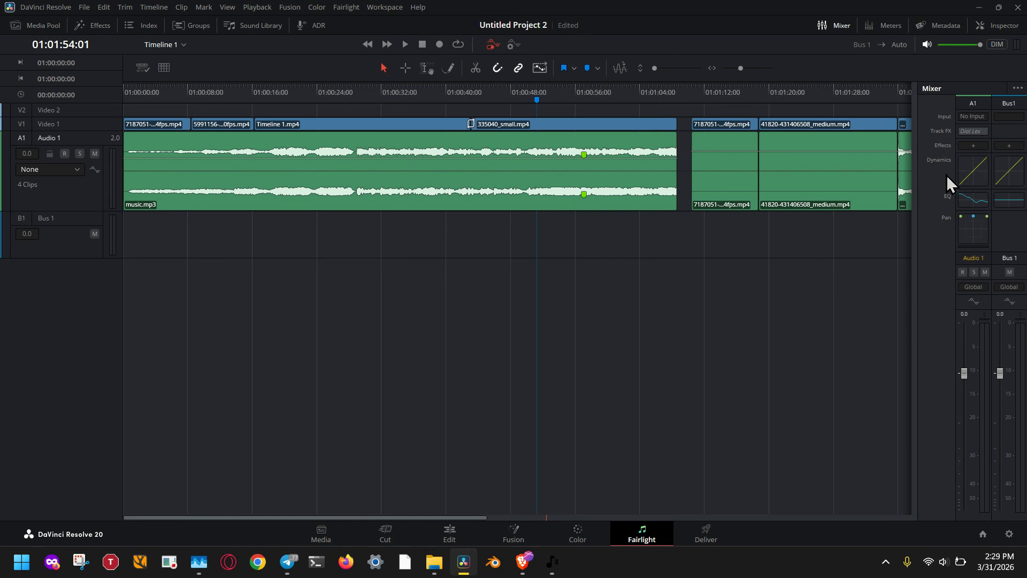
Add a mono audio track below Audio 1 and increase the new track's height
{"action": "right_click", "coordinate": [82, 281]}
{"action": "mouse_move", "coordinate": [95, 287]}
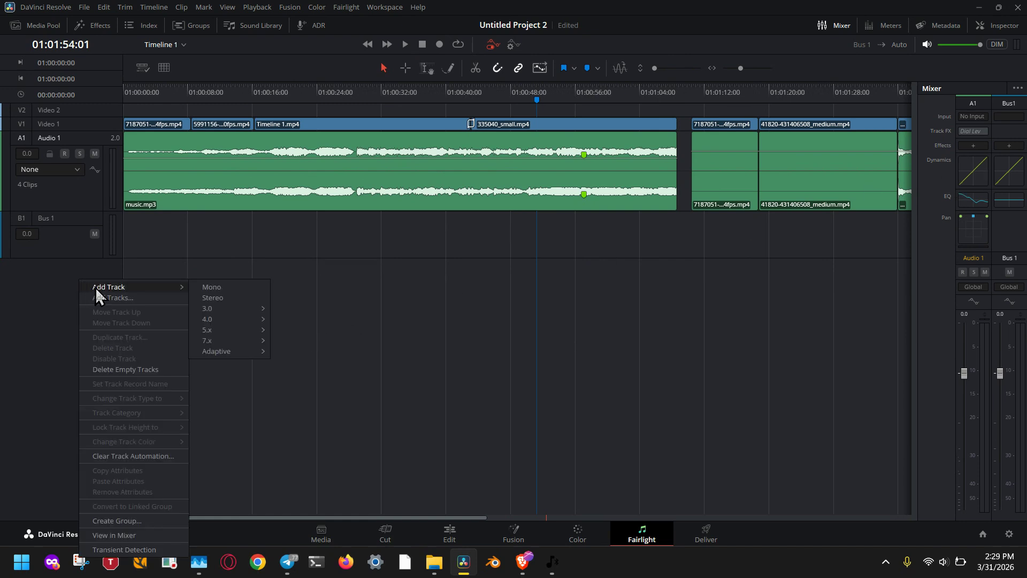
{"action": "left_click", "coordinate": [213, 286]}
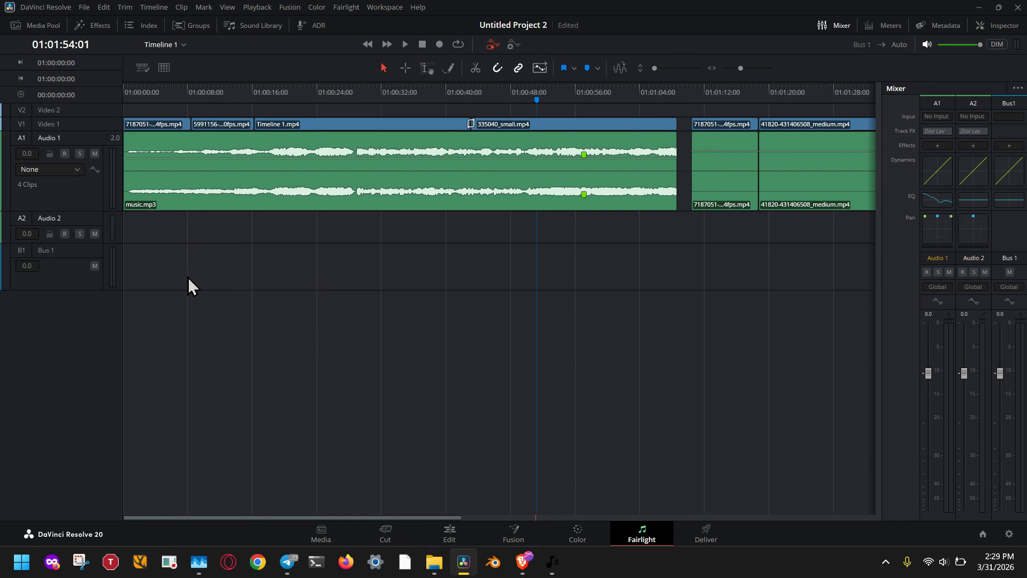
{"action": "left_click_drag", "start_coordinate": [102, 244], "coordinate": [100, 310]}
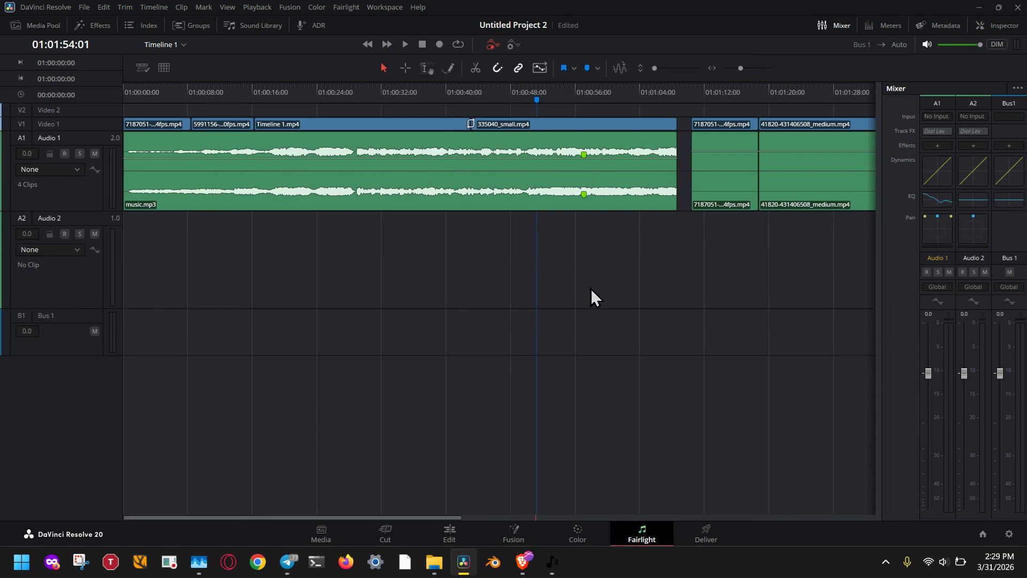
Patch the second microphone audio input to the Audio 2 track input
{"action": "left_click", "coordinate": [967, 114]}
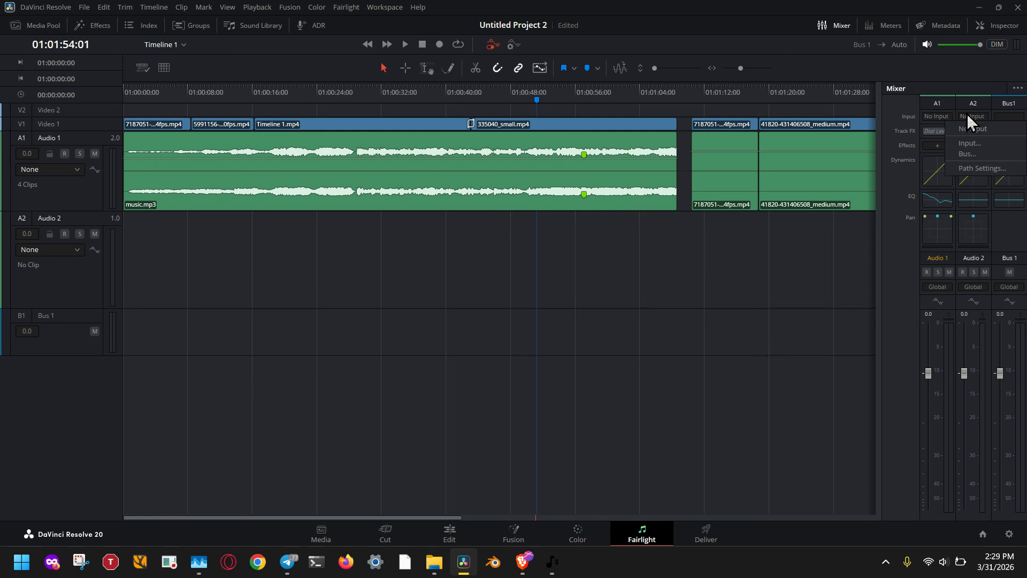
{"action": "left_click", "coordinate": [987, 142]}
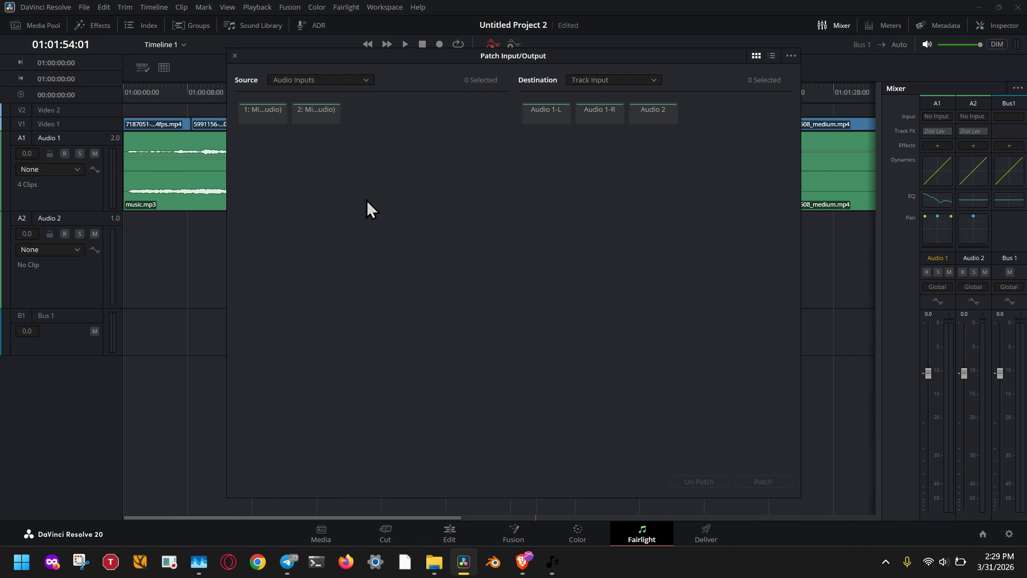
{"action": "left_click", "coordinate": [369, 83]}
{"action": "left_click", "coordinate": [369, 83]}
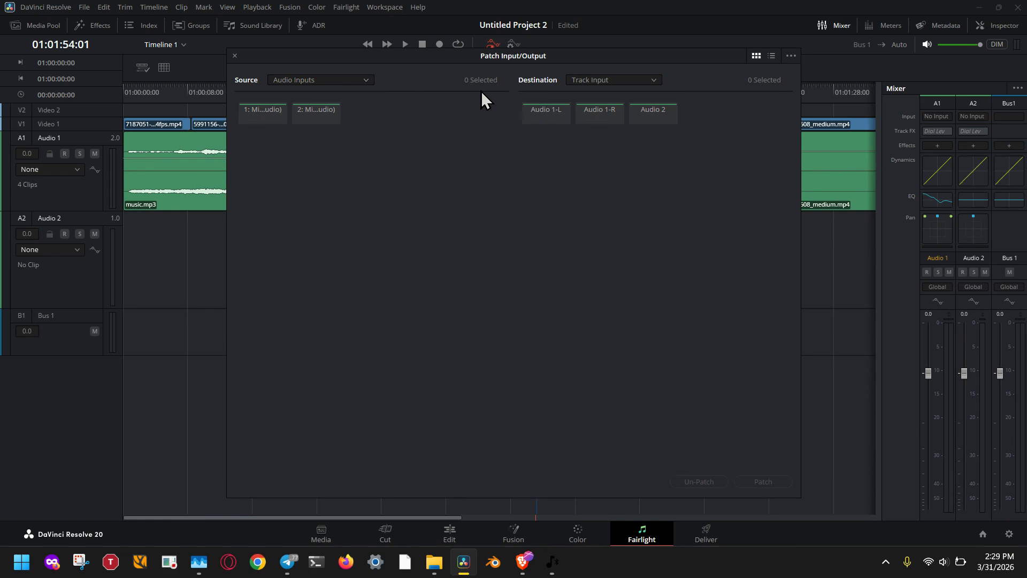
{"action": "left_click", "coordinate": [615, 82]}
{"action": "left_click", "coordinate": [616, 82]}
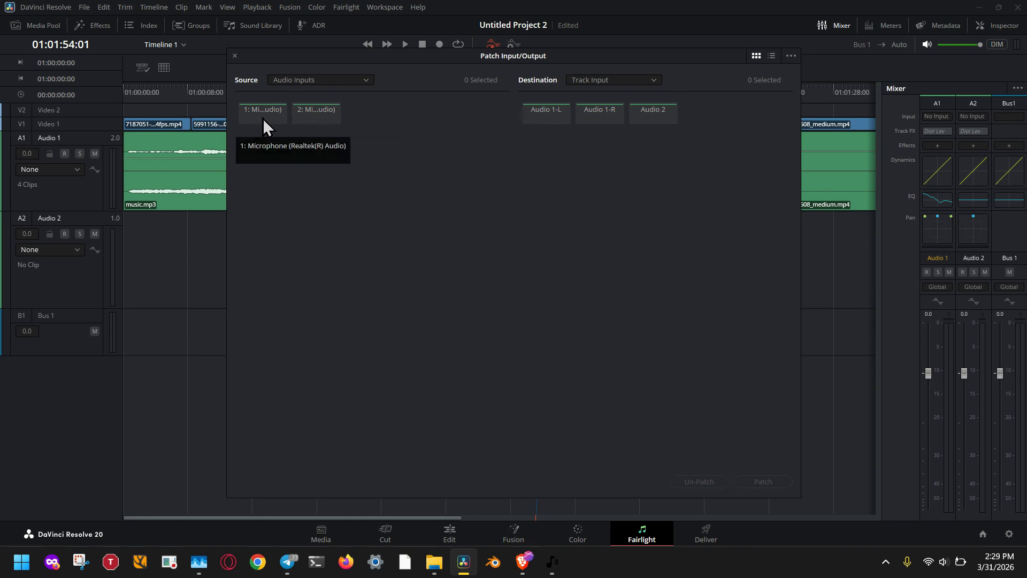
{"action": "left_click", "coordinate": [297, 115]}
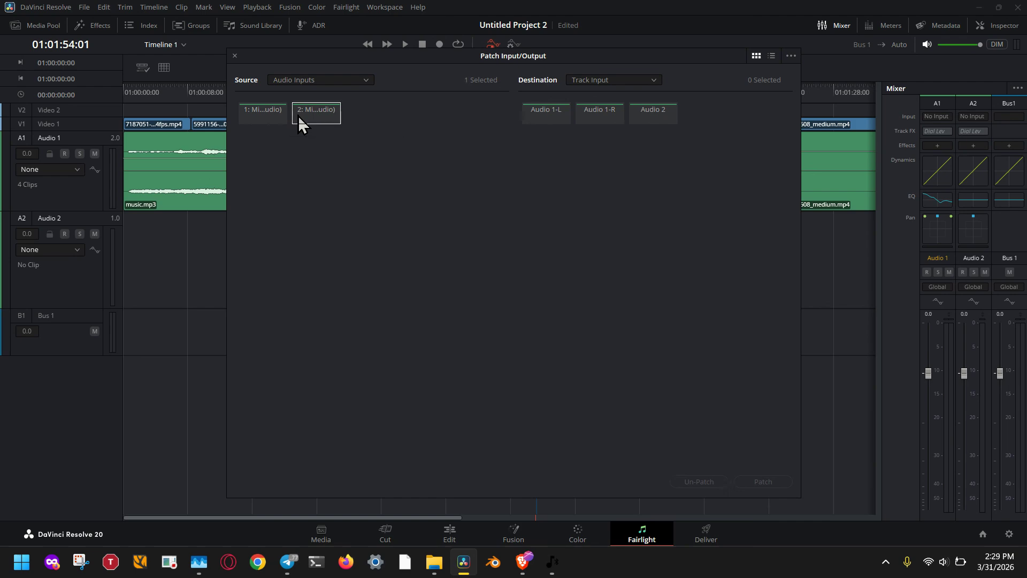
{"action": "left_click", "coordinate": [652, 118]}
{"action": "left_click", "coordinate": [755, 479]}
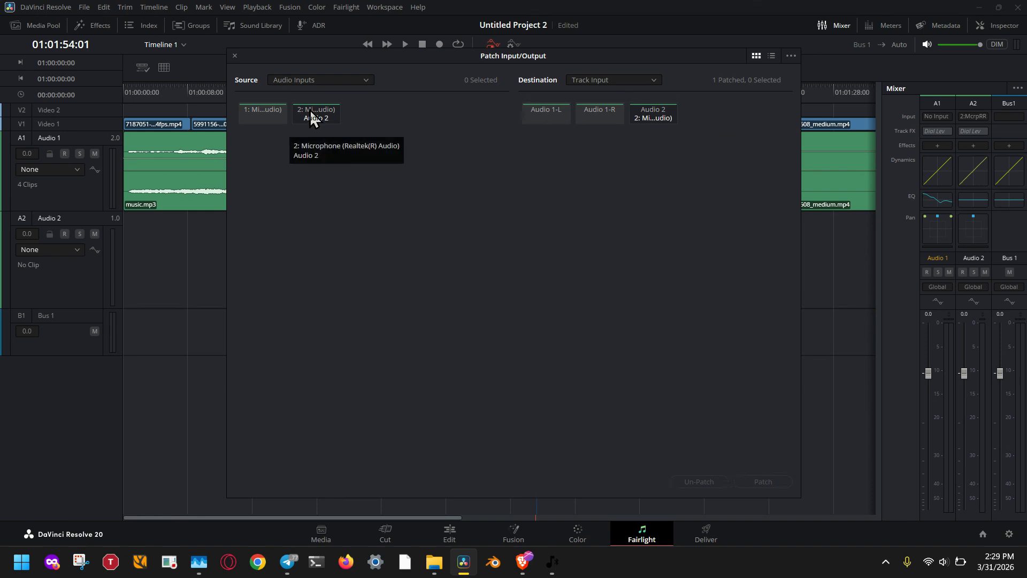
{"action": "left_click", "coordinate": [233, 55]}
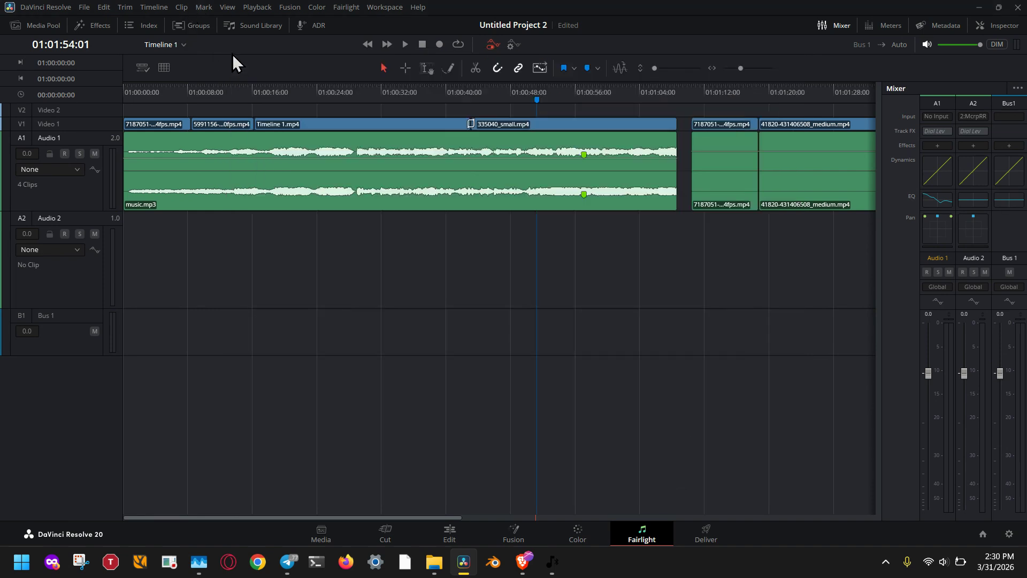
Open the ADR panel, review its Setup and Record pages, and return to the cue List page
{"action": "left_click", "coordinate": [321, 31]}
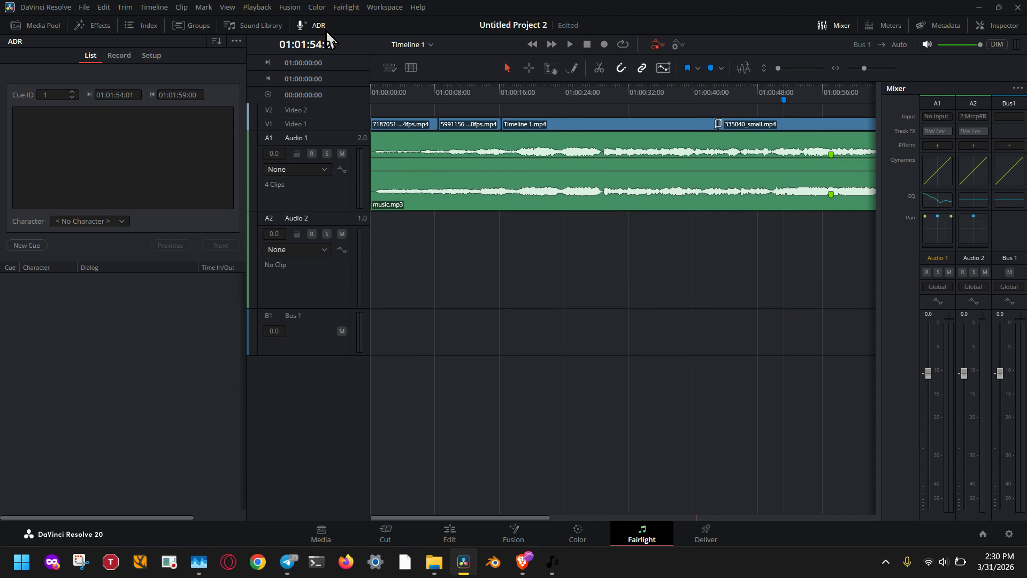
{"action": "left_click", "coordinate": [146, 53]}
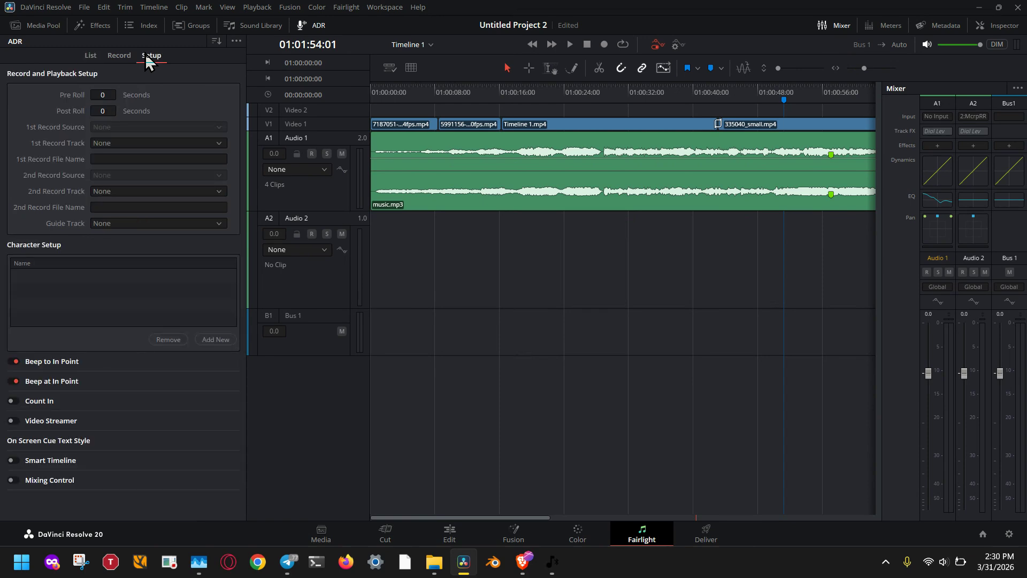
{"action": "left_click", "coordinate": [128, 57]}
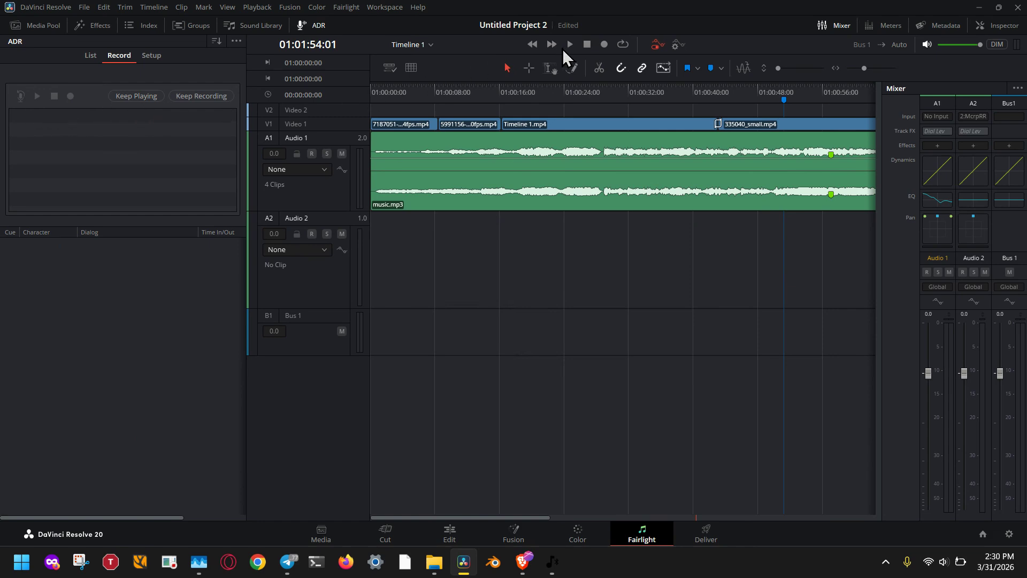
{"action": "left_click", "coordinate": [91, 58]}
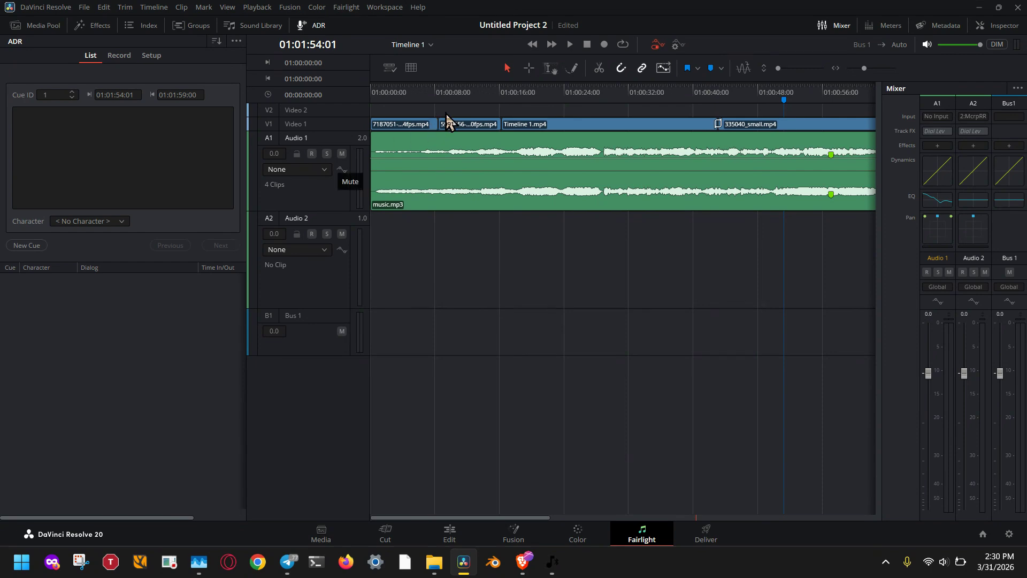
Create an ADR cue at the timeline start, 01:00:00:00, and enter its dialog as "sentence 1"
{"action": "left_click_drag", "start_coordinate": [513, 95], "coordinate": [355, 98]}
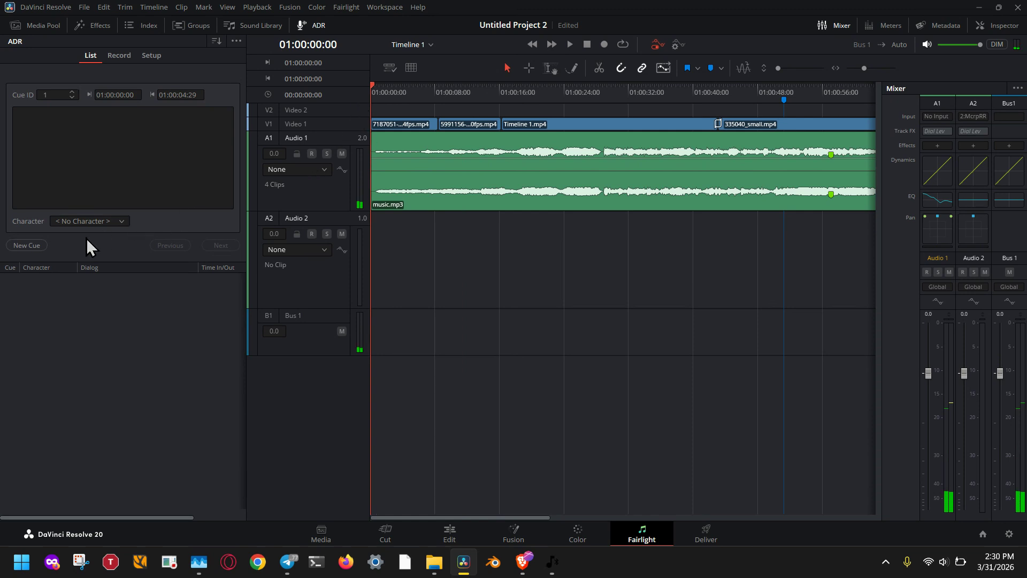
{"action": "left_click", "coordinate": [31, 244]}
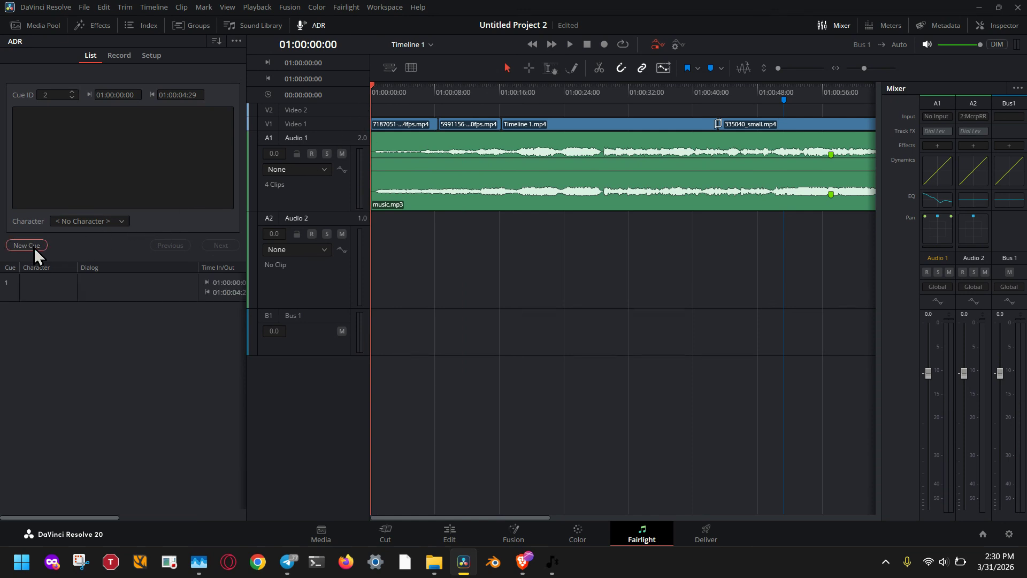
{"action": "left_click", "coordinate": [46, 282]}
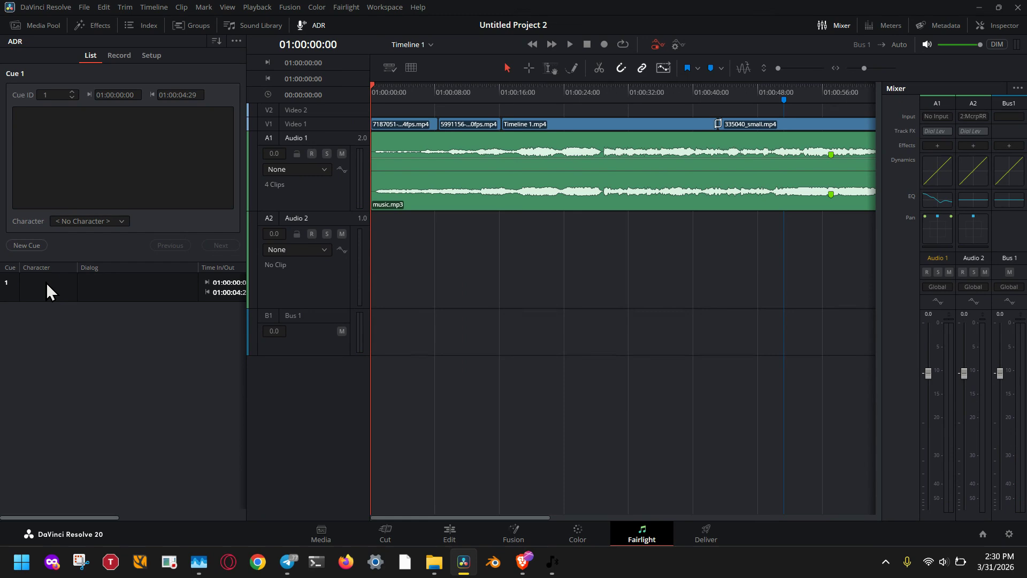
{"action": "left_click", "coordinate": [86, 180]}
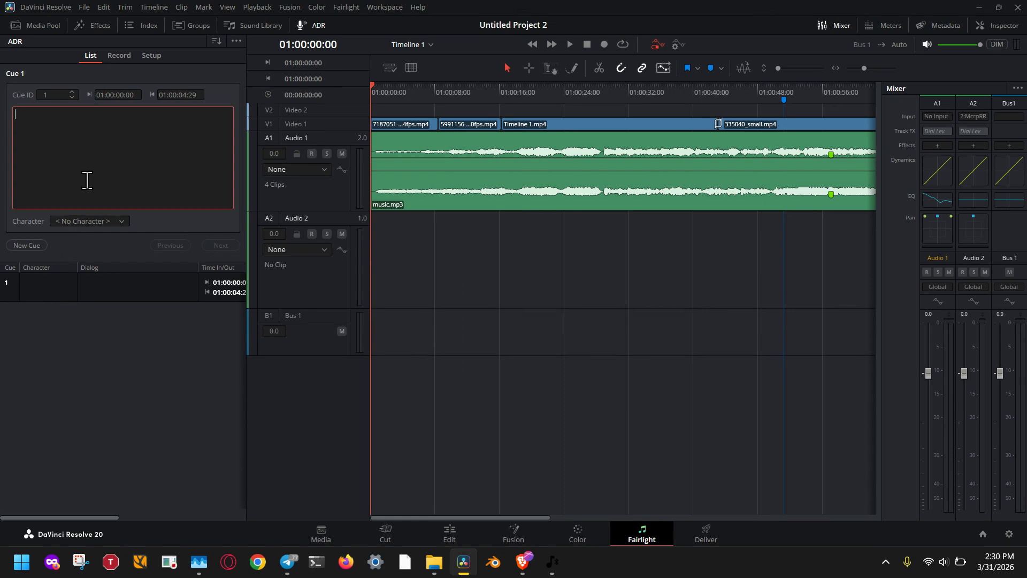
{"action": "type", "text": "in"}
{"action": "key", "text": "BackSpace"}
{"action": "type", "text": "sentence 1"}
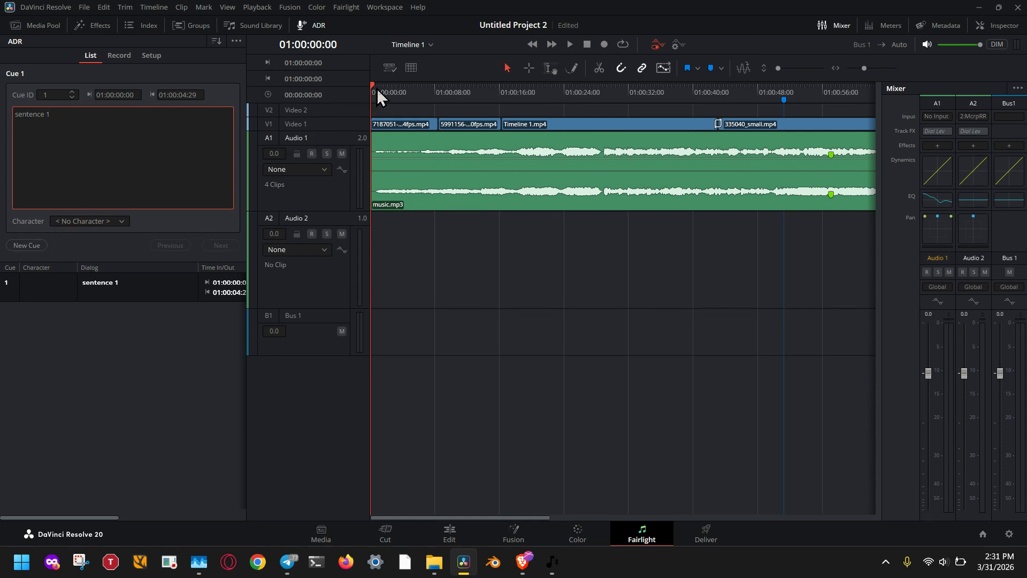
Add a second ADR cue starting at 01:00:02:07
{"action": "left_click_drag", "start_coordinate": [377, 88], "coordinate": [393, 85]}
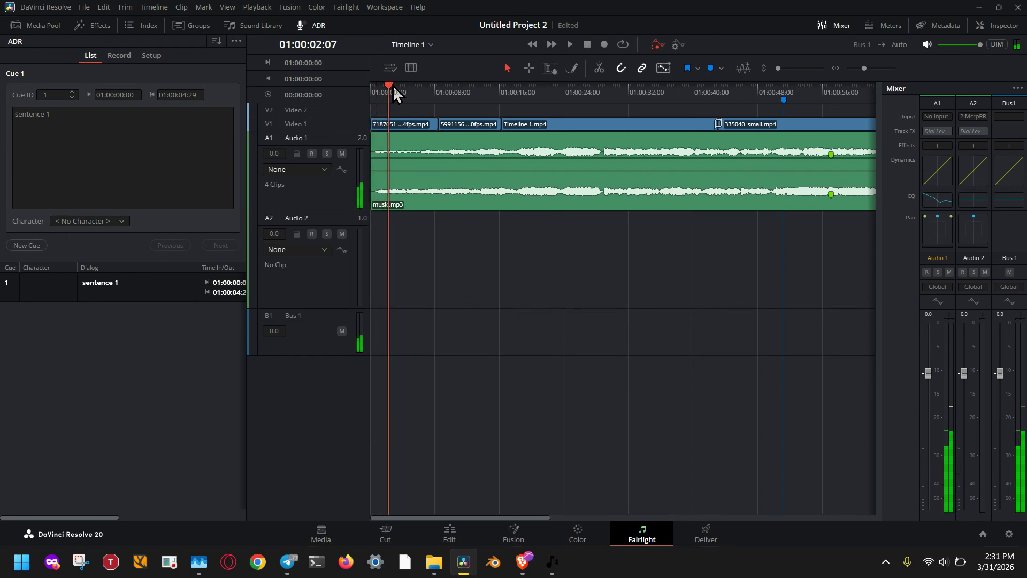
{"action": "left_click", "coordinate": [31, 249]}
Try to enter "sentence 2" as dialog for the second cue, briefly play from near the timeline start, and select cue 2
{"action": "left_click", "coordinate": [93, 141]}
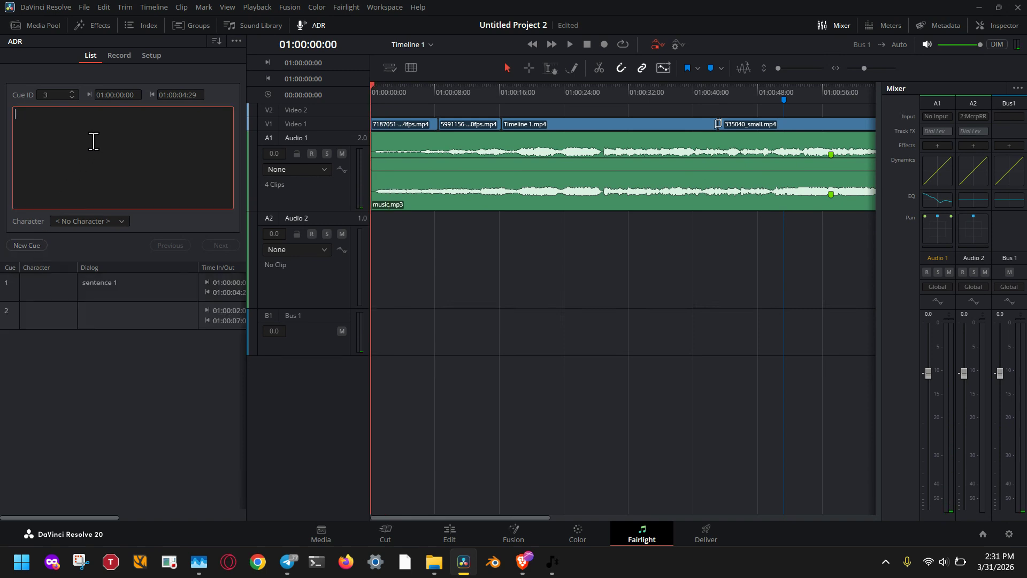
{"action": "type", "text": "sentence 2"}
{"action": "left_click", "coordinate": [376, 91]}
{"action": "key", "text": "space"}
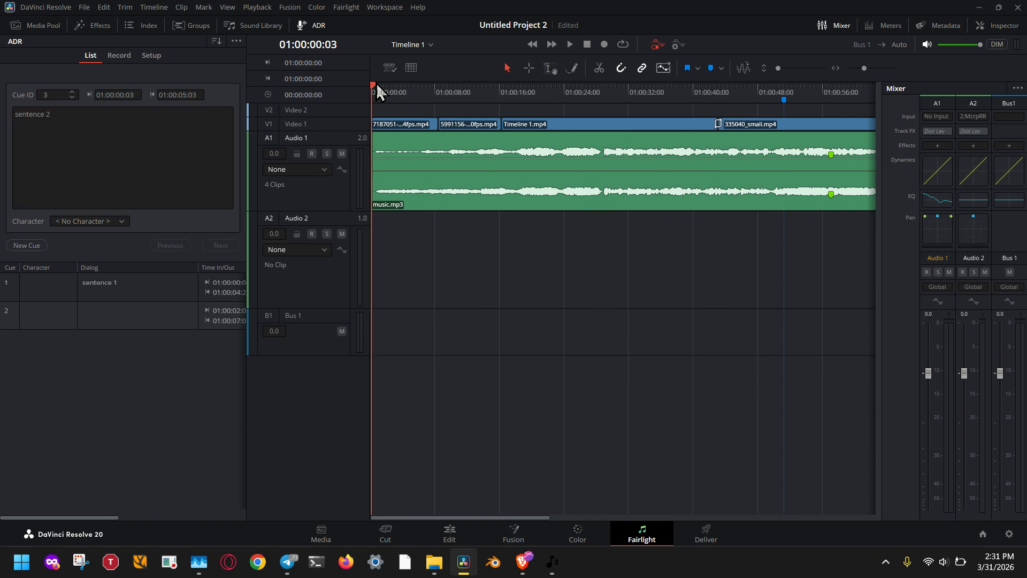
{"action": "key", "text": "space"}
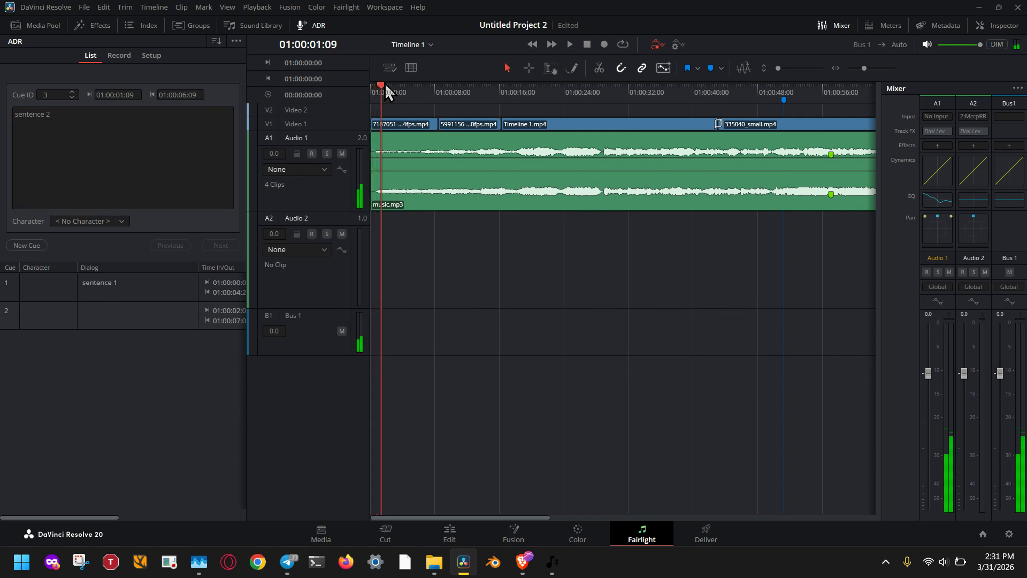
{"action": "left_click", "coordinate": [126, 327]}
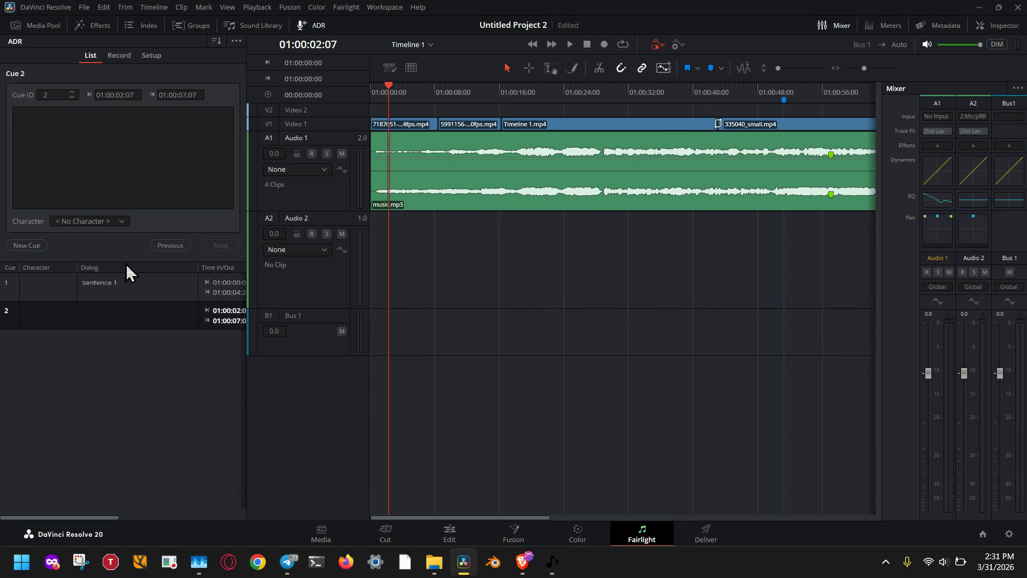
Play back cue 1 and part of cue 2 from the ADR Record page
{"action": "left_click", "coordinate": [119, 55]}
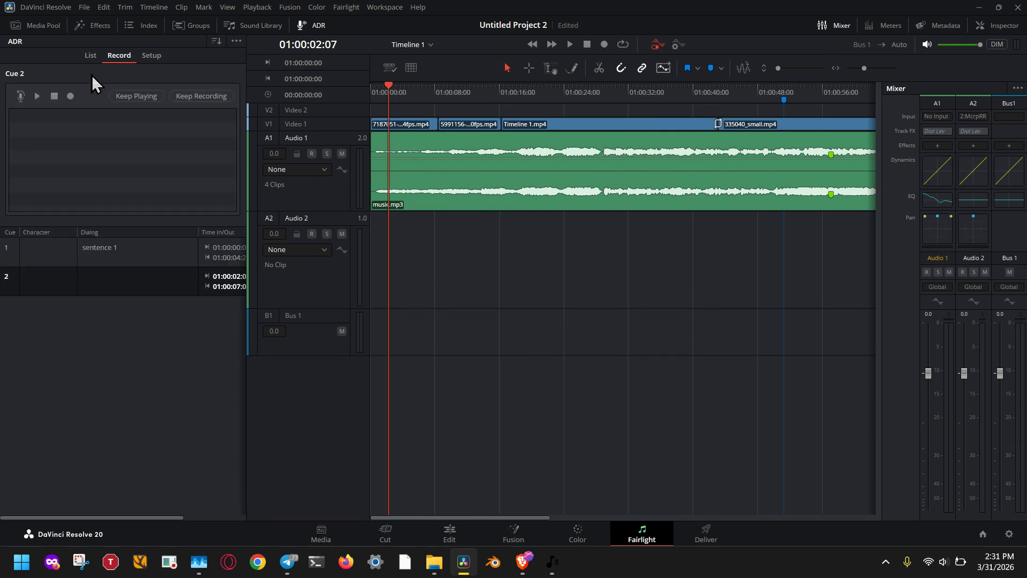
{"action": "left_click", "coordinate": [62, 240]}
{"action": "left_click", "coordinate": [37, 96]}
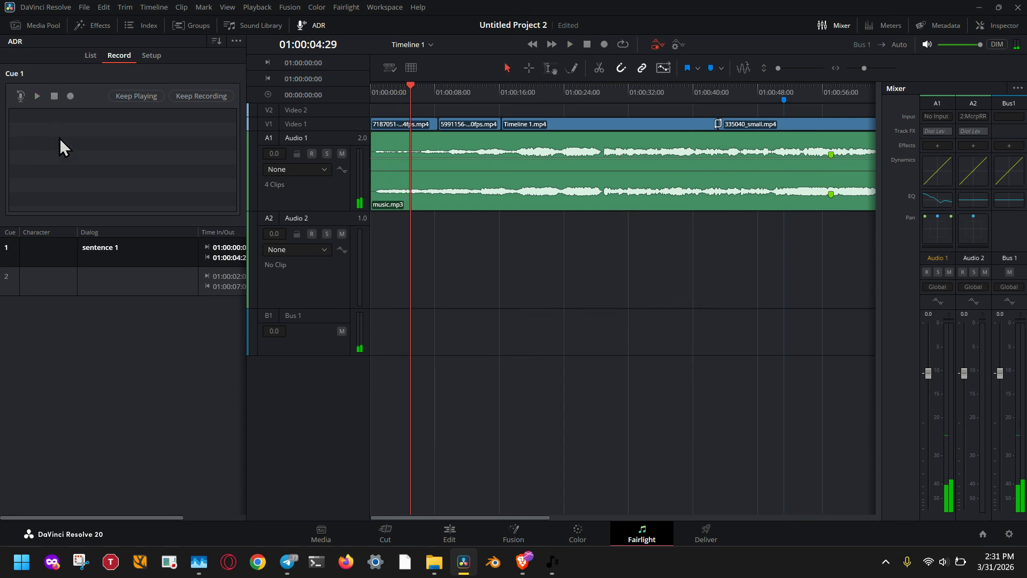
{"action": "left_click", "coordinate": [124, 281]}
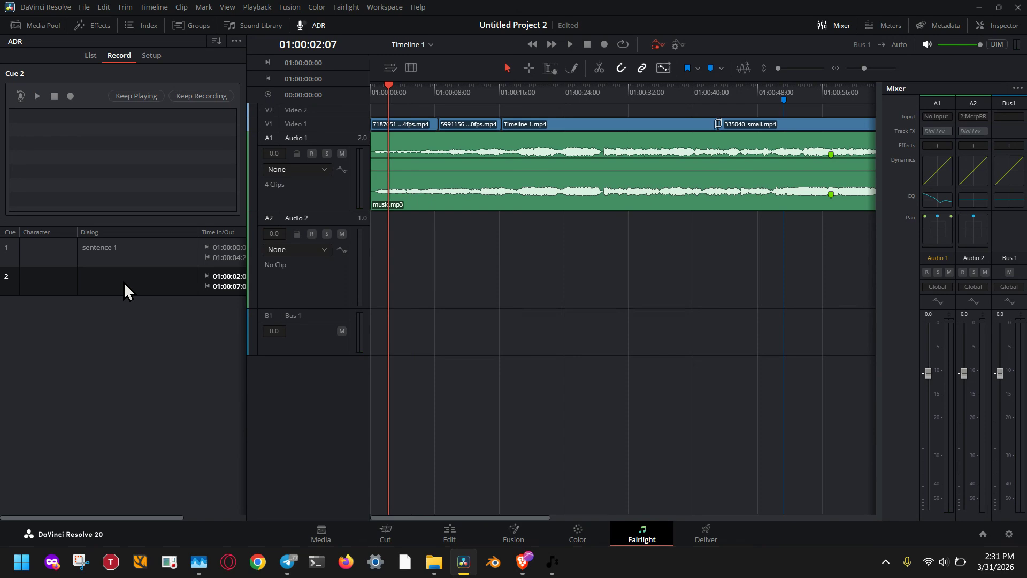
{"action": "left_click", "coordinate": [39, 95]}
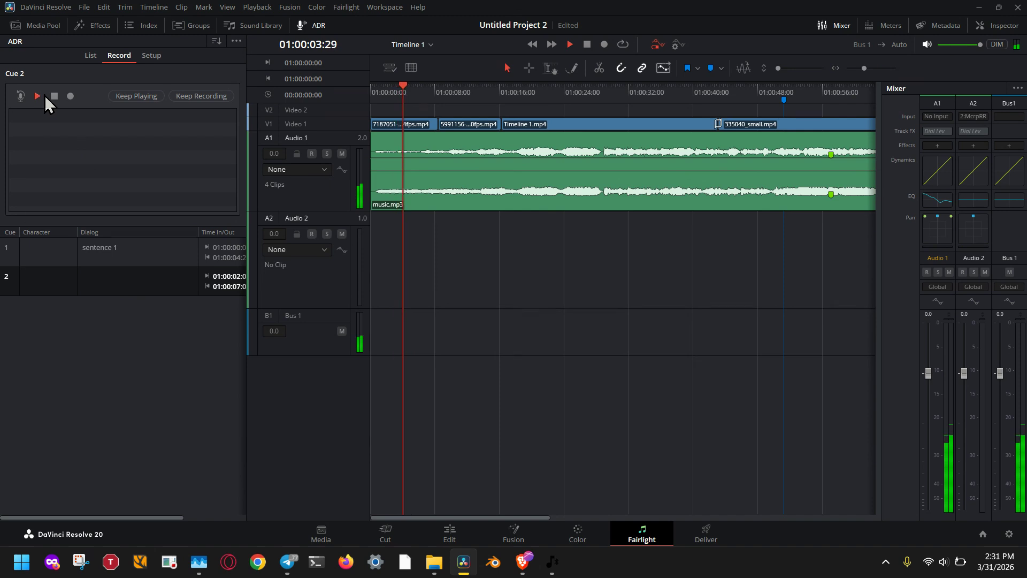
{"action": "left_click", "coordinate": [53, 95]}
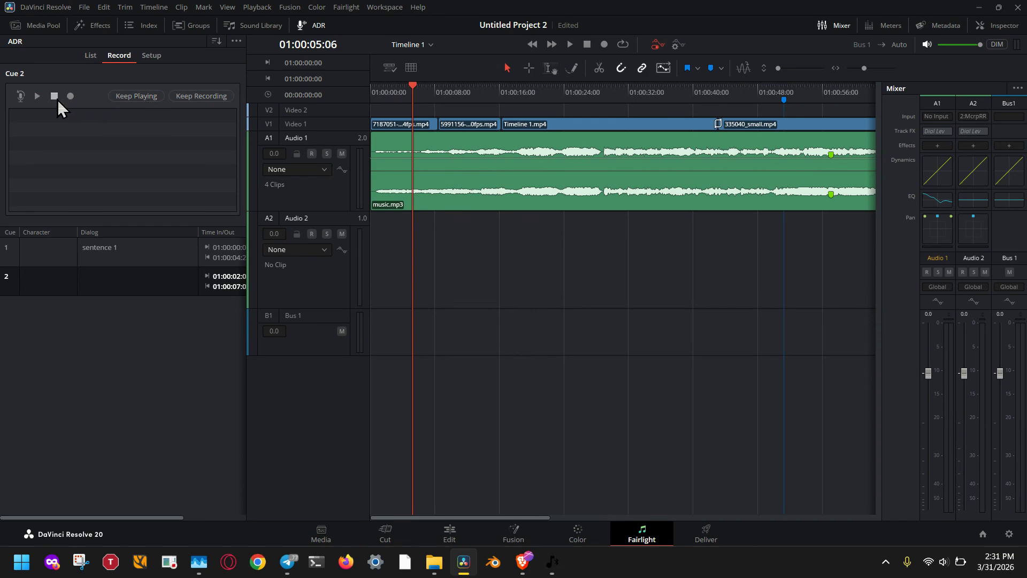
Switch between cue 1 and cue 2 to check each cue's playhead position
{"action": "left_click", "coordinate": [114, 273]}
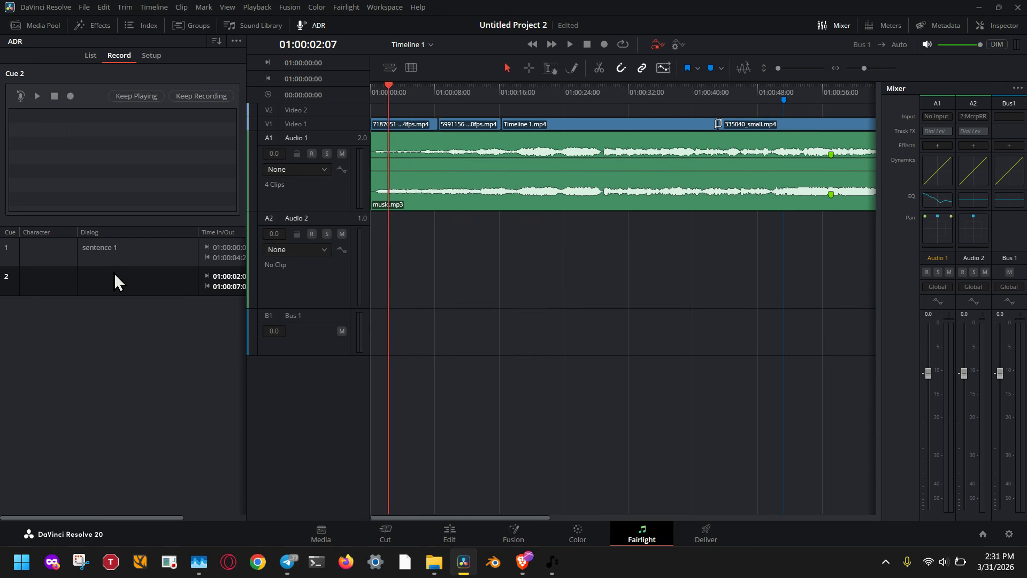
{"action": "left_click", "coordinate": [120, 256]}
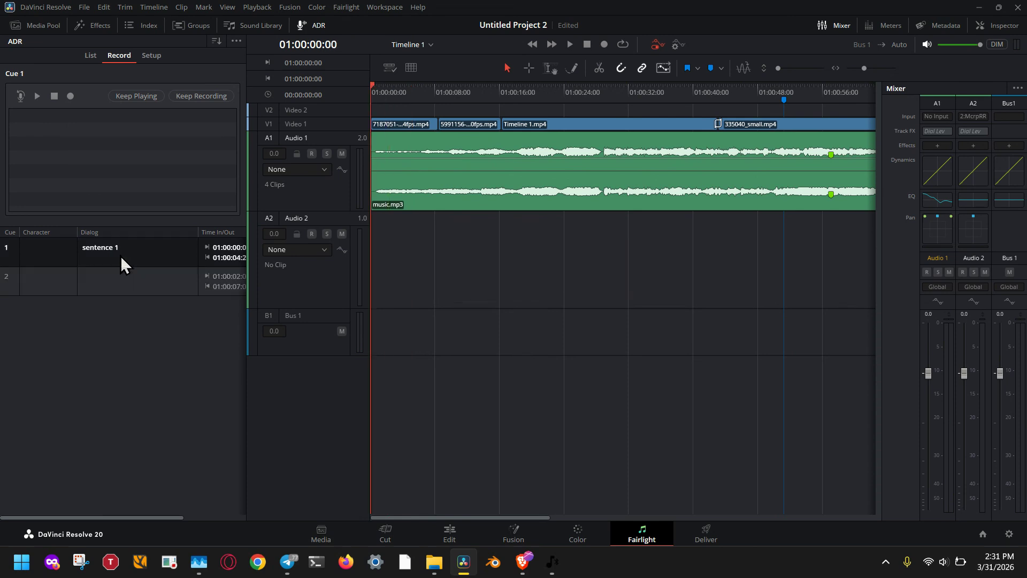
{"action": "left_click", "coordinate": [124, 282]}
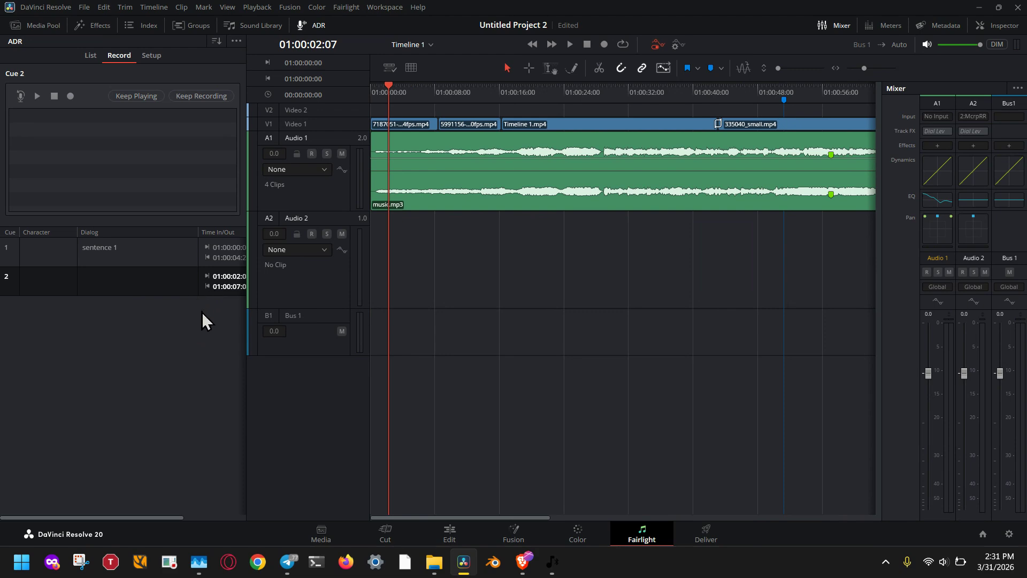
Widen the ADR panel to show all cue columns, mark cue 1 as done, and select cue 2
{"action": "left_click_drag", "start_coordinate": [248, 355], "coordinate": [349, 354]}
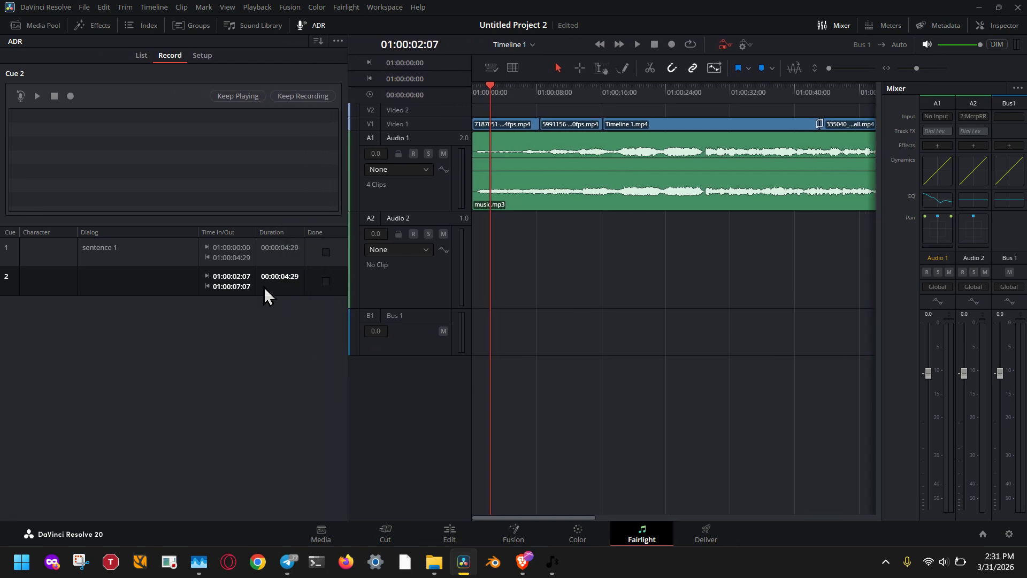
{"action": "left_click", "coordinate": [233, 253]}
{"action": "left_click", "coordinate": [235, 282]}
{"action": "left_click", "coordinate": [325, 249]}
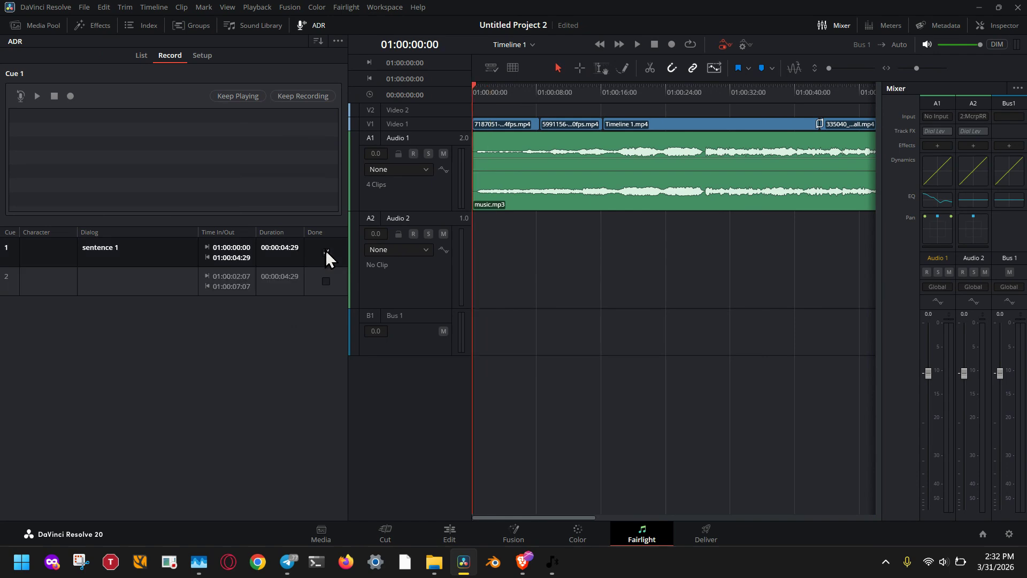
{"action": "left_click", "coordinate": [326, 278]}
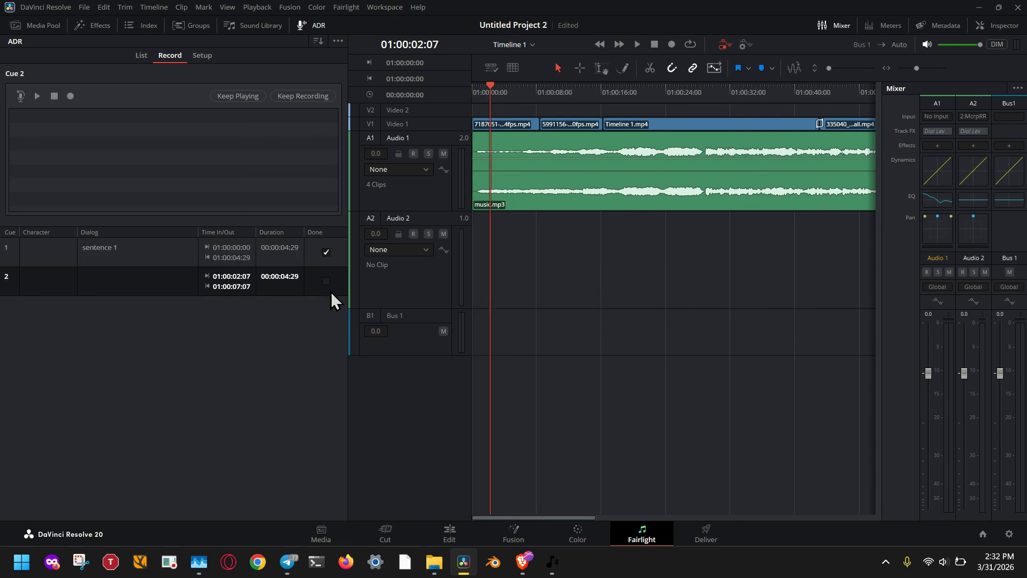